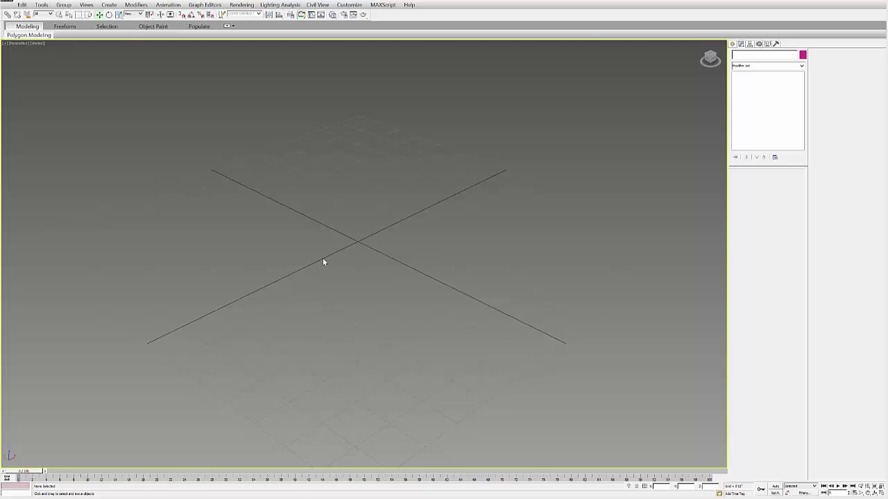
# Switch to the browser and look through the VoroFrag plugin page on ScriptSpot, from the description down to the download attachments.
pyautogui.hotkey('alt', 'Tab')
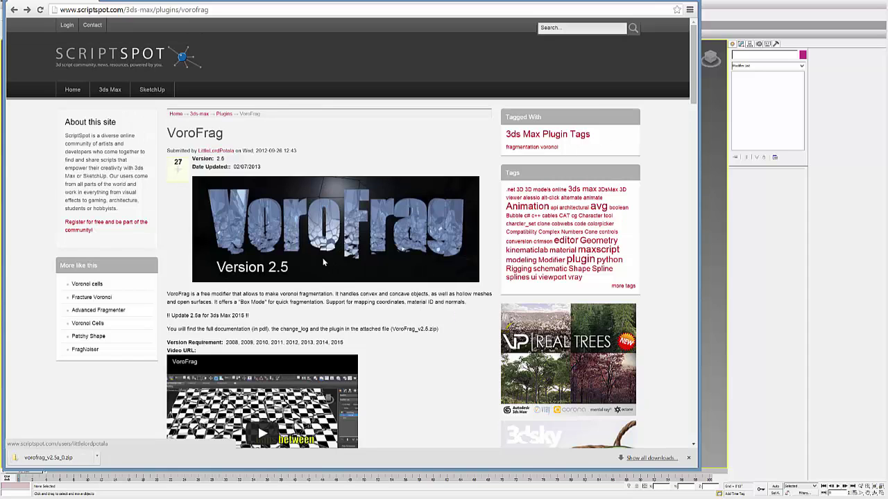
pyautogui.scroll(-2, 323, 262)
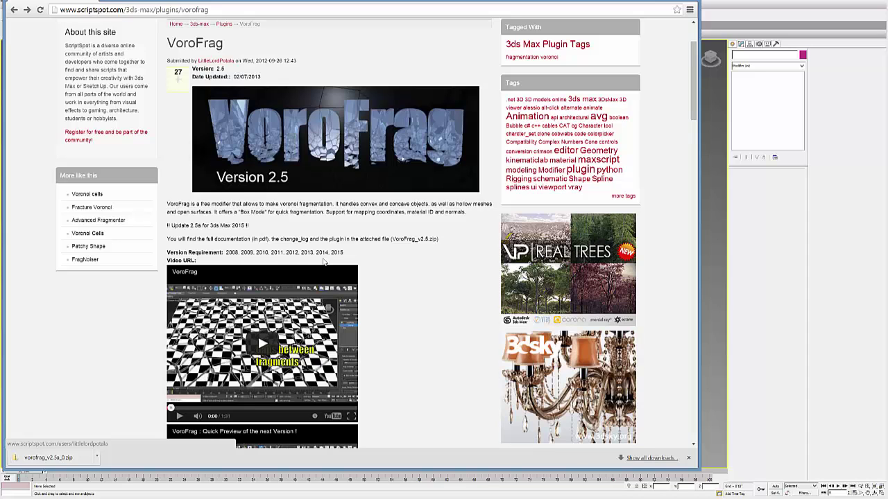
pyautogui.scroll(-1, 323, 262)
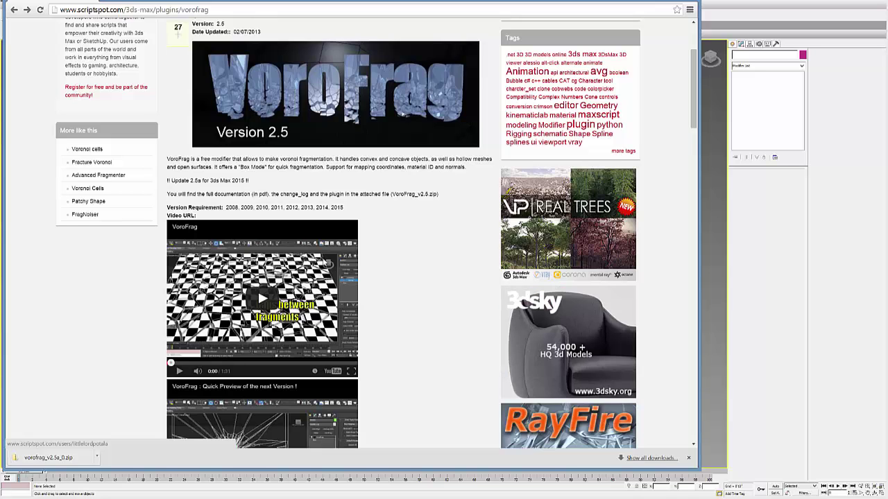
pyautogui.scroll(-6, 323, 262)
pyautogui.scroll(4, 323, 262)
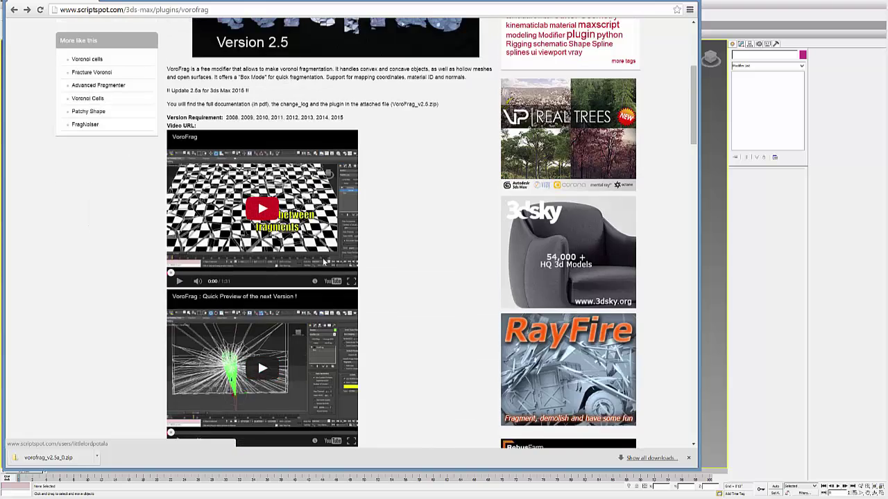
pyautogui.scroll(5, 323, 261)
pyautogui.scroll(-15, 323, 261)
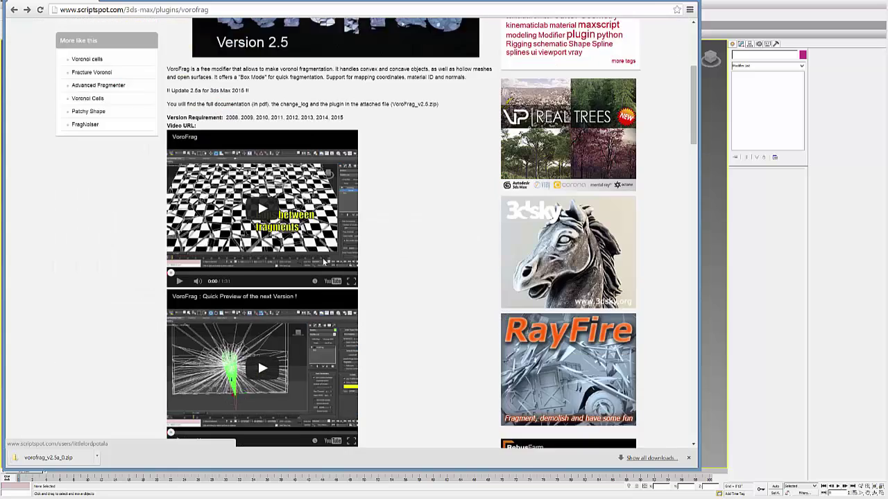
pyautogui.scroll(3, 323, 261)
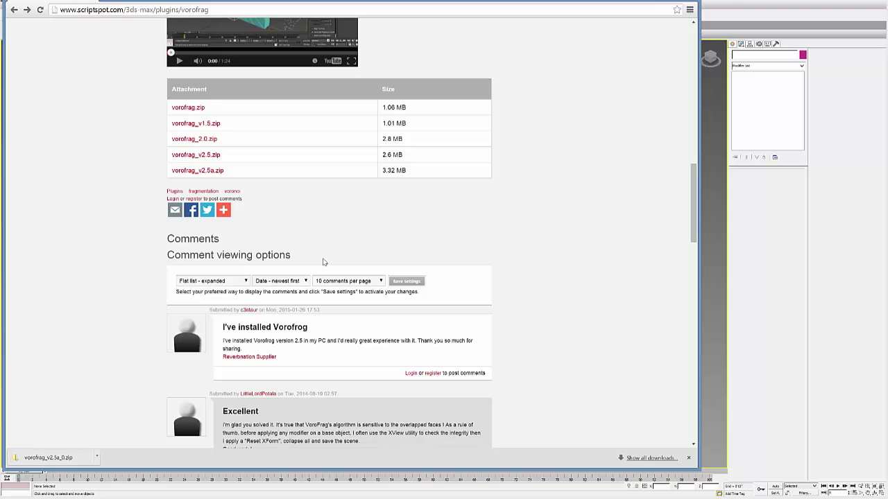
# Switch back to 3ds Max, create a large box with three segments per side, and open its parameters for modification.
pyautogui.hotkey('alt', 'Tab')
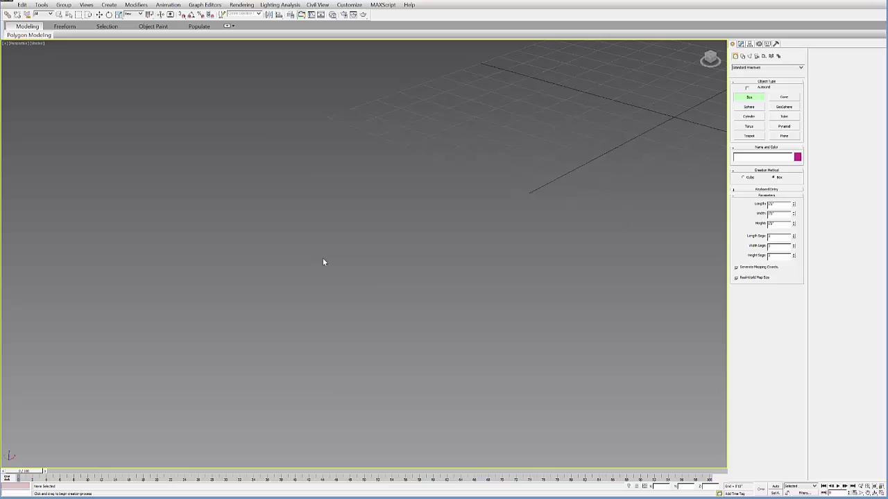
pyautogui.moveTo(341, 107); pyautogui.dragTo(322, 353)
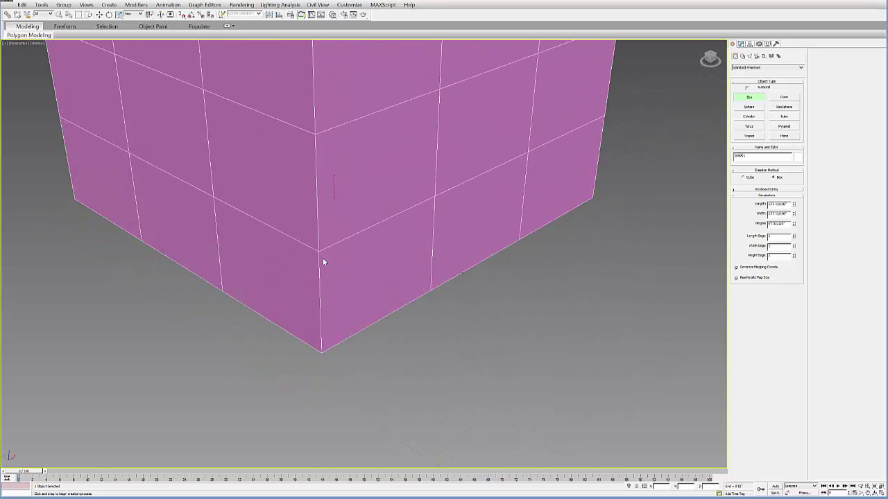
pyautogui.click(741, 44)
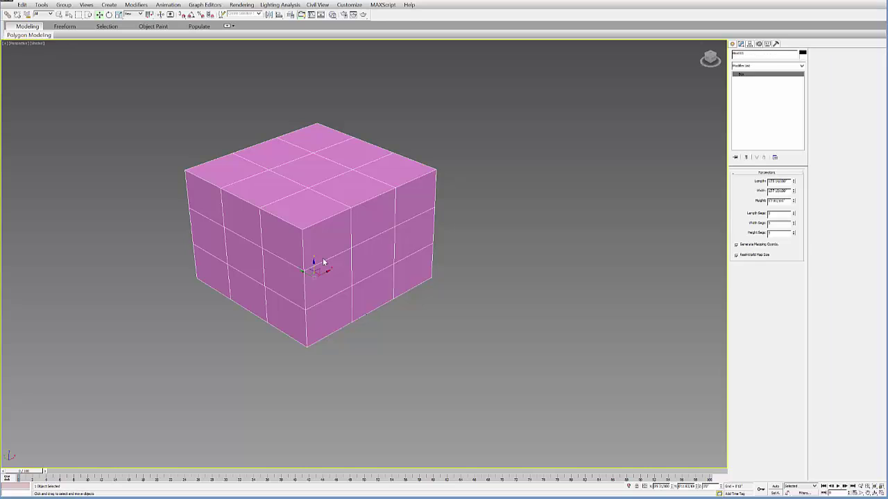
# Apply an FFD 3x3x3 modifier to the box and activate its control points.
pyautogui.click(801, 67)
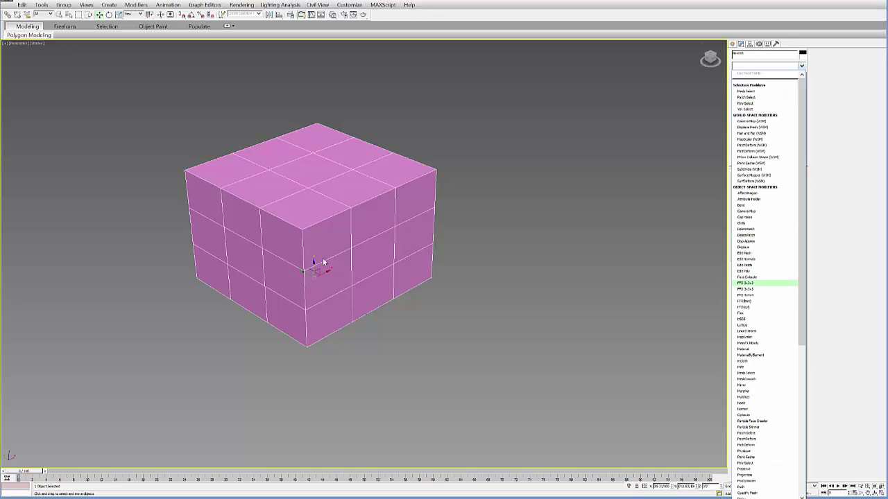
pyautogui.click(745, 290)
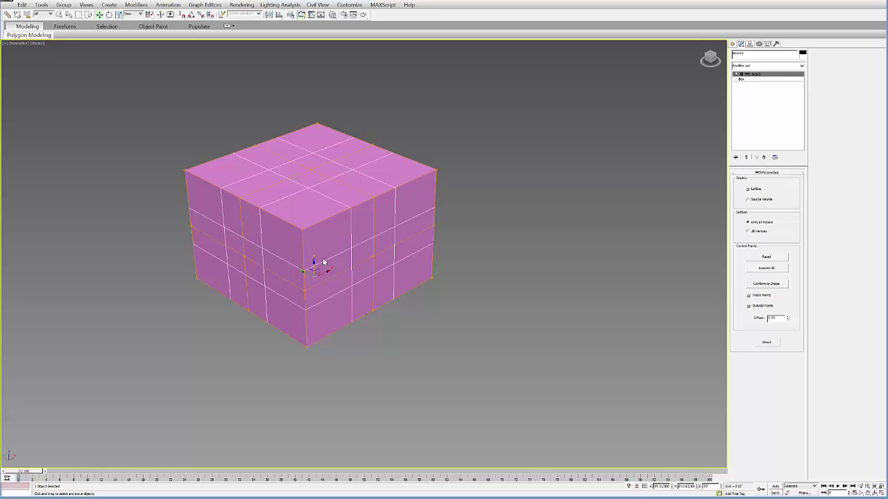
pyautogui.press('1')
# Raise the lattice control points along the box's back top edge and shift the middle control point of a vertical corner edge.
pyautogui.moveTo(322, 106); pyautogui.dragTo(373, 136)
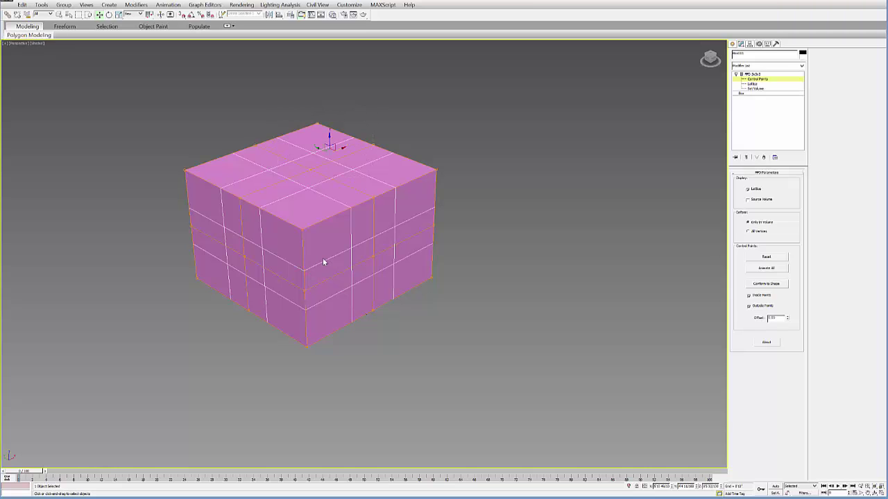
pyautogui.moveTo(323, 262); pyautogui.dragTo(303, 248, button='middle')
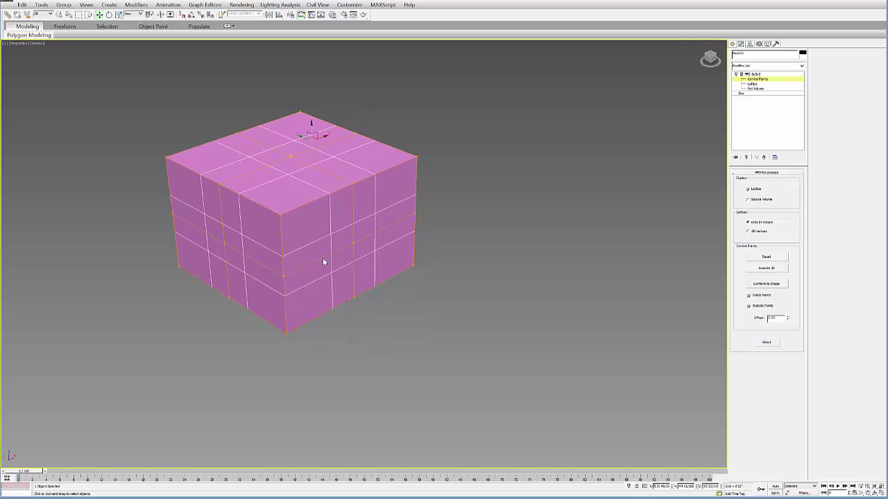
pyautogui.moveTo(311, 126); pyautogui.dragTo(311, 66)
pyautogui.click(415, 213)
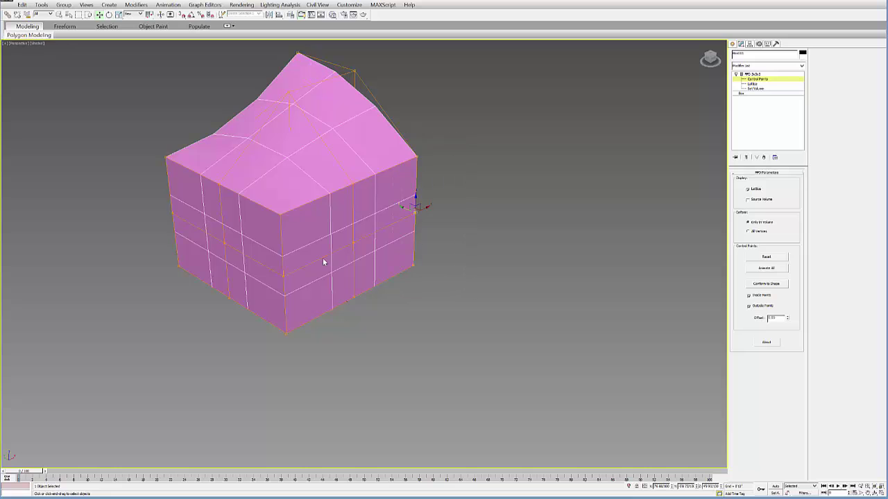
pyautogui.moveTo(404, 207); pyautogui.dragTo(446, 226)
# Displace the control points of the near vertical edge sideways and pull lower control points of the lattice downward.
pyautogui.moveTo(259, 193); pyautogui.dragTo(304, 281)
pyautogui.keyDown('alt'); pyautogui.moveTo(323, 262); pyautogui.dragTo(258, 217, button='middle'); pyautogui.keyUp('alt')
pyautogui.moveTo(311, 235); pyautogui.dragTo(250, 235)
pyautogui.hotkey('ctrl', 'z')
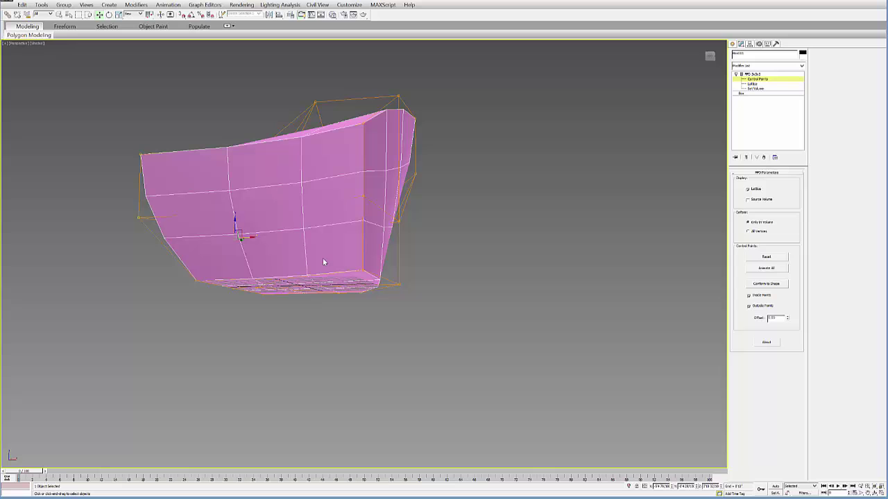
pyautogui.hotkey('ctrl', 'z')
pyautogui.hotkey('ctrl', 'z')
pyautogui.hotkey('ctrl', 'z')
pyautogui.hotkey('ctrl', 'z')
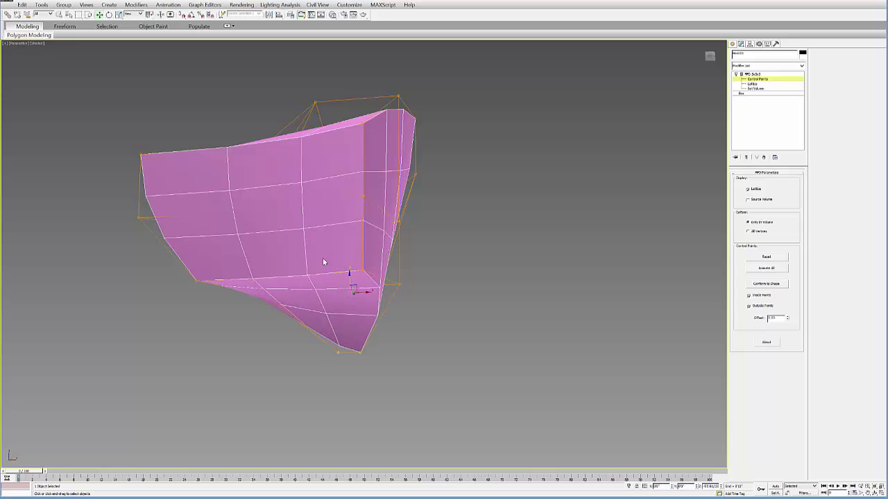
pyautogui.keyDown('alt'); pyautogui.moveTo(323, 262); pyautogui.dragTo(375, 262, button='middle'); pyautogui.keyUp('alt')
pyautogui.hotkey('ctrl', 'z')
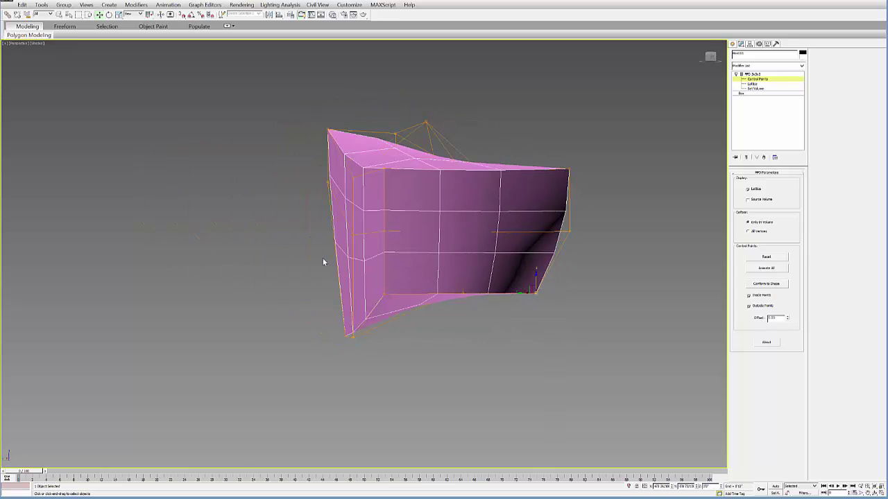
# Pull another bottom corner control point down and a mid-edge control point far outward, finishing the irregular rock-like shape.
pyautogui.moveTo(536, 274); pyautogui.dragTo(536, 326)
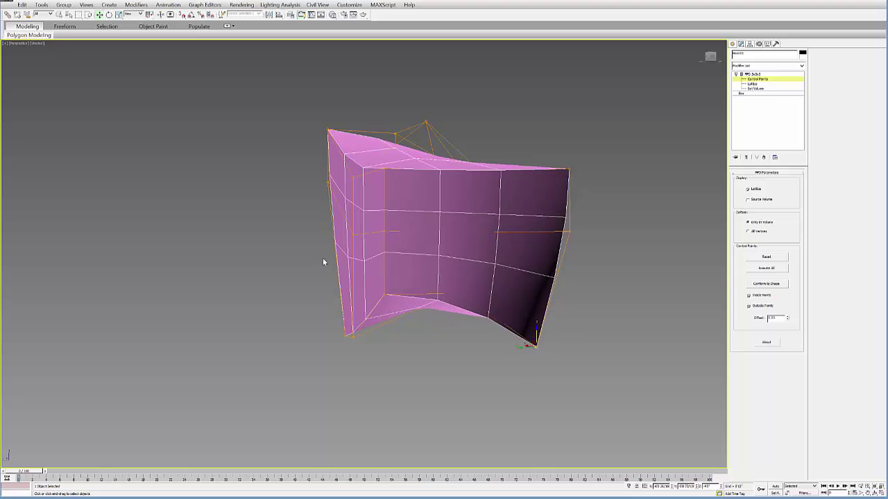
pyautogui.keyDown('alt'); pyautogui.moveTo(323, 262); pyautogui.dragTo(353, 272, button='middle'); pyautogui.keyUp('alt')
pyautogui.hotkey('ctrl', 'z')
pyautogui.hotkey('shift', 'z')
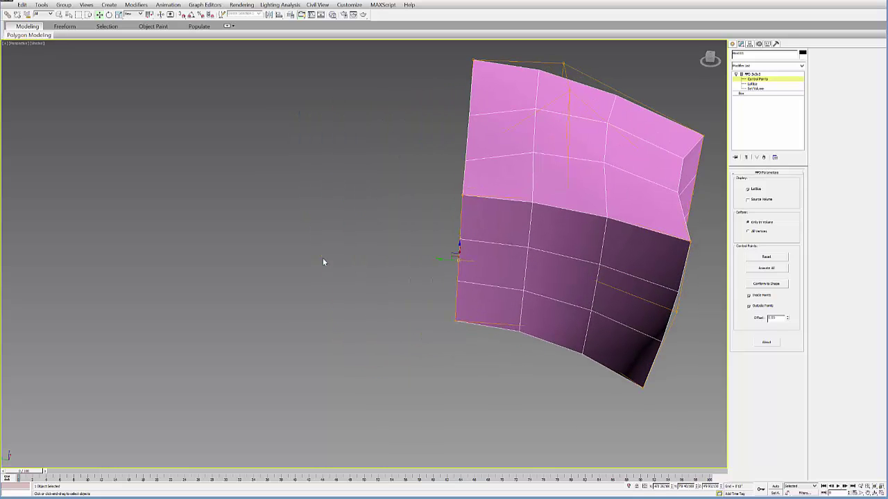
pyautogui.moveTo(444, 259); pyautogui.dragTo(309, 250)
pyautogui.keyDown('alt'); pyautogui.moveTo(324, 263); pyautogui.dragTo(348, 262, button='middle'); pyautogui.keyUp('alt')
pyautogui.hotkey('shift', 'z')
pyautogui.hotkey('ctrl', 'z')
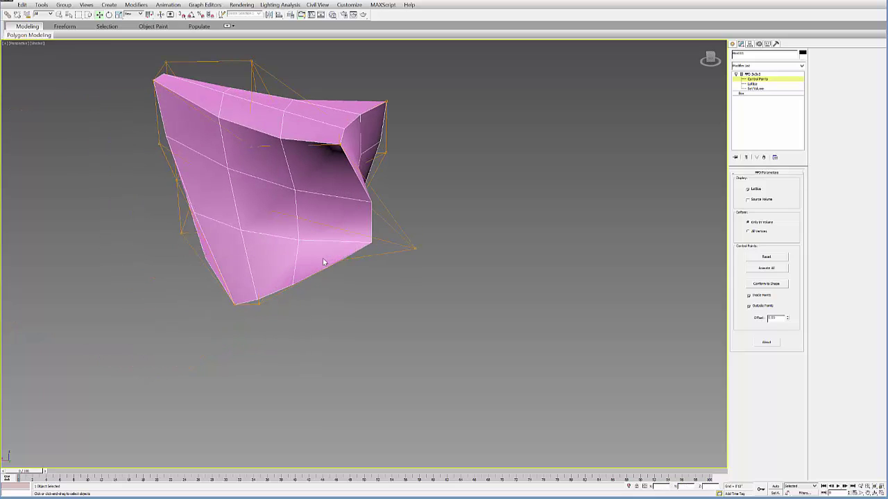
pyautogui.hotkey('ctrl', 'z')
pyautogui.hotkey('shift', 'z')
pyautogui.press('1')
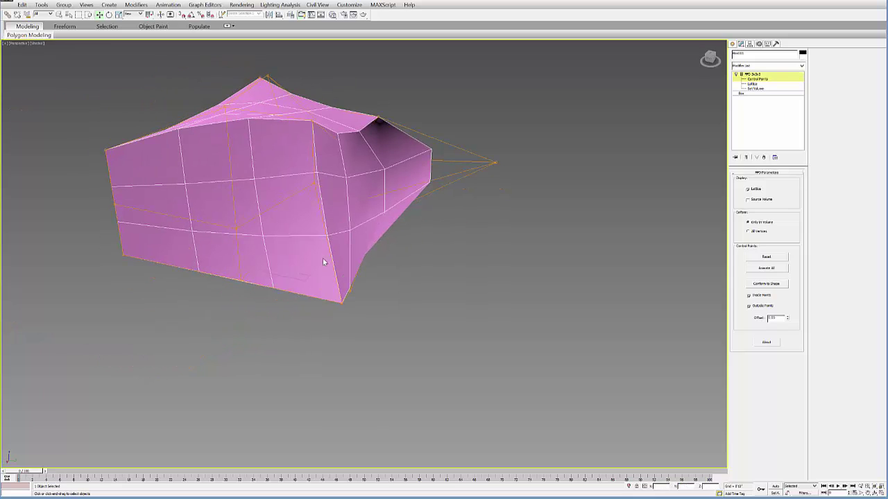
# Smooth the deformed box with a TurboSmooth modifier at 2 iterations and inspect the rounded shape.
pyautogui.click(802, 66)
pyautogui.moveTo(802, 208); pyautogui.dragTo(802, 357)
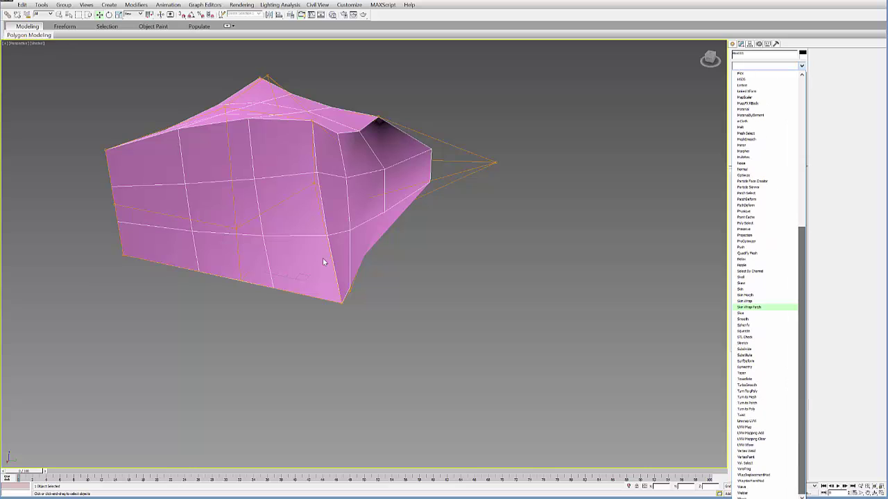
pyautogui.click(747, 385)
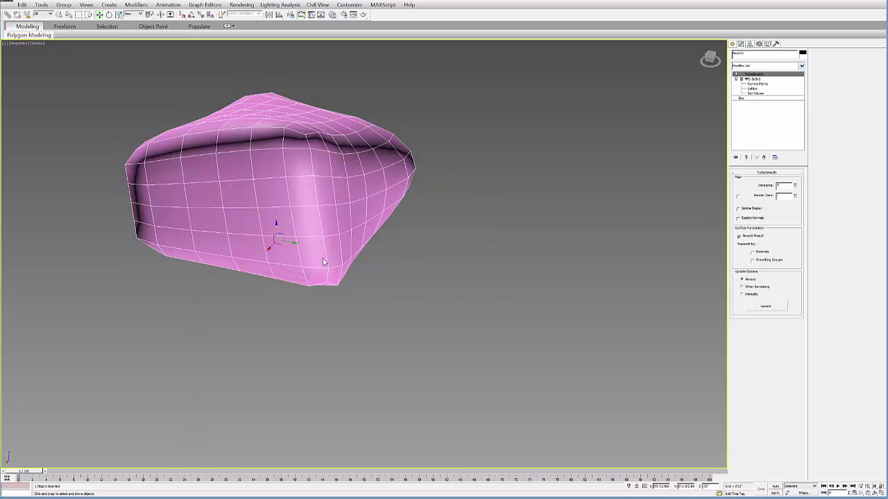
pyautogui.keyDown('alt'); pyautogui.moveTo(323, 262); pyautogui.dragTo(291, 298, button='middle'); pyautogui.keyUp('alt')
pyautogui.moveTo(323, 262); pyautogui.dragTo(367, 286, button='middle')
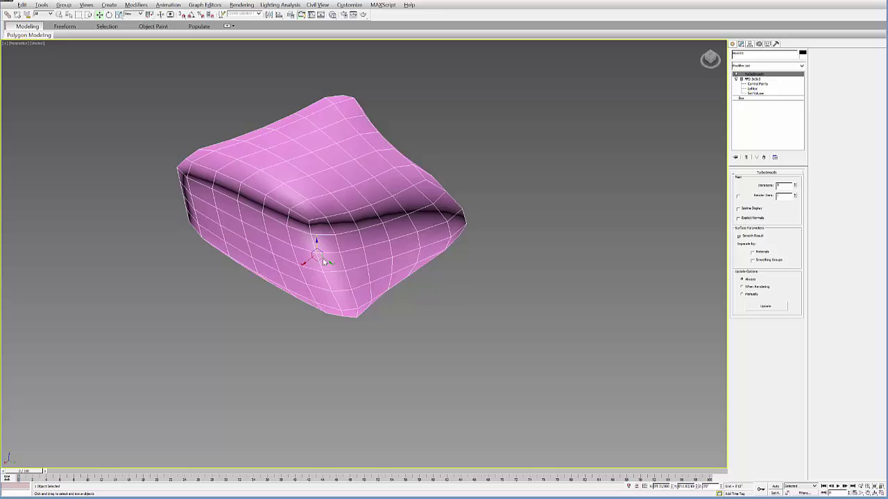
pyautogui.moveTo(323, 262)
pyautogui.keyDown('alt'); pyautogui.mouseDown(button='middle')
pyautogui.moveTo(309, 262)
pyautogui.moveTo(302, 244)
pyautogui.moveTo(313, 256)
pyautogui.mouseUp(button='middle'); pyautogui.keyUp('alt')
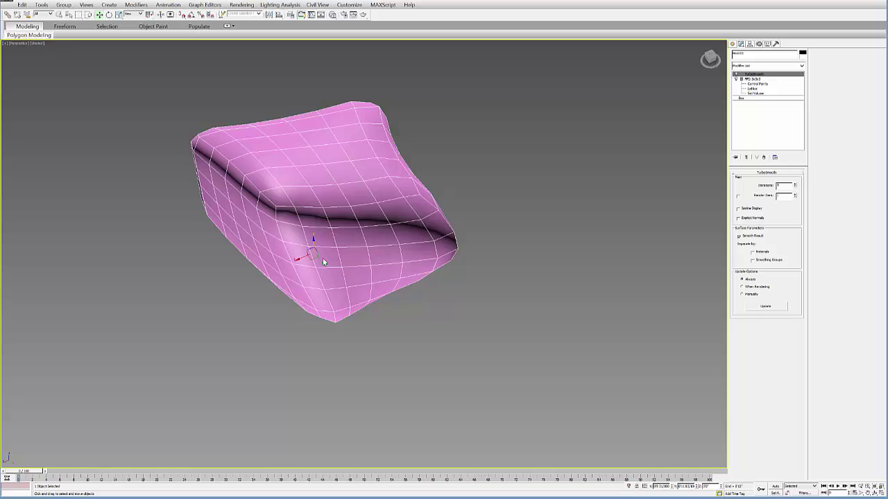
pyautogui.moveTo(323, 263)
pyautogui.keyDown('alt'); pyautogui.mouseDown(button='middle')
pyautogui.moveTo(329, 254)
pyautogui.moveTo(315, 262)
pyautogui.mouseUp(button='middle'); pyautogui.keyUp('alt')
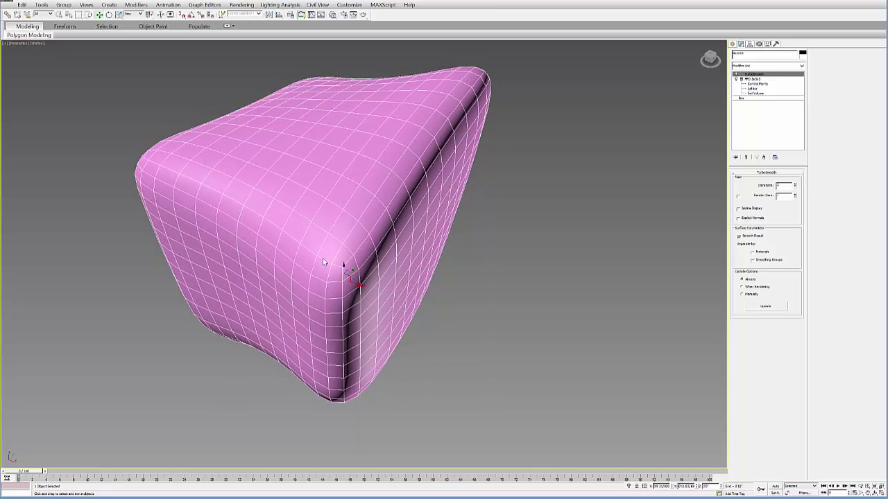
# Apply the VoroFrag modifier on top of the smoothed box.
pyautogui.click(801, 66)
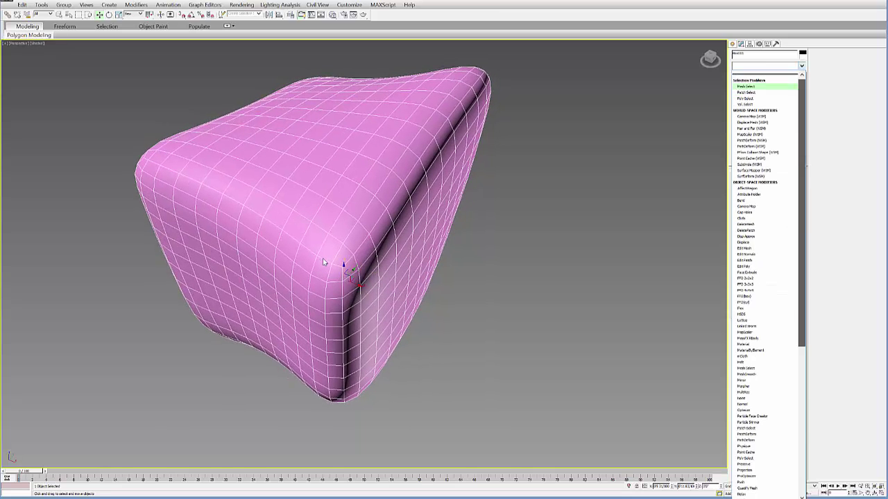
pyautogui.moveTo(802, 104); pyautogui.dragTo(802, 255)
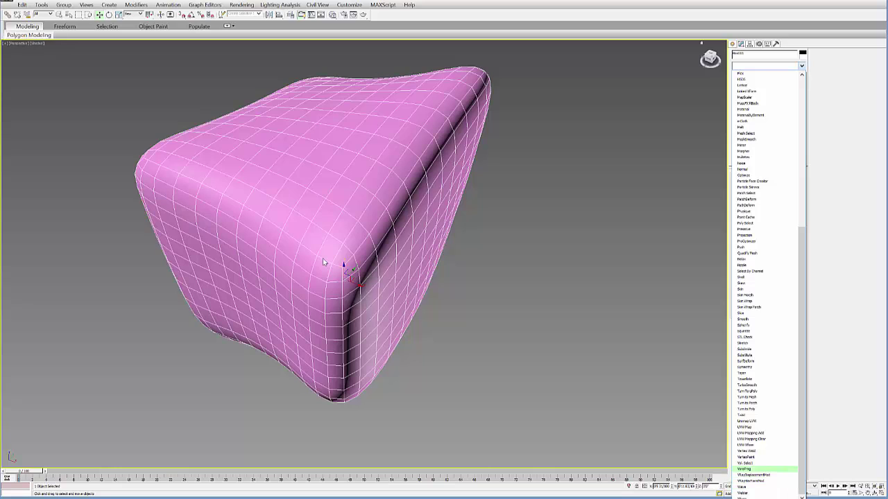
pyautogui.press('Return')
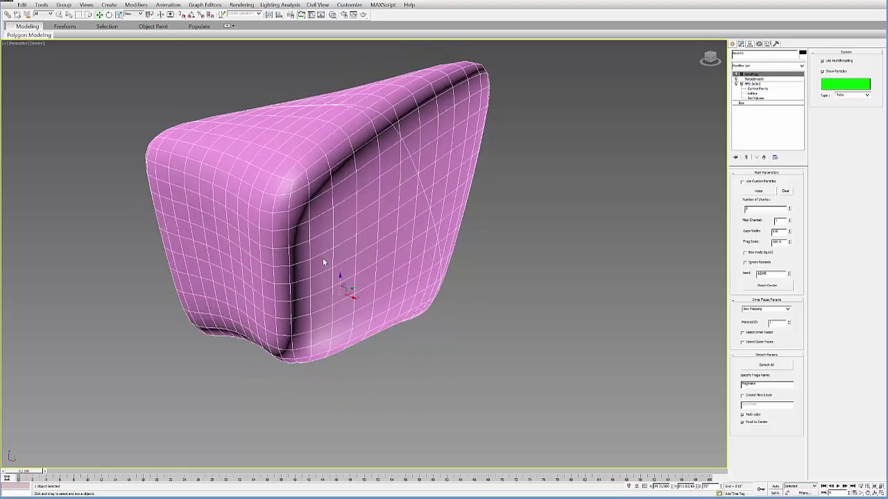
pyautogui.keyDown('alt'); pyautogui.moveTo(323, 262); pyautogui.dragTo(323, 263, button='middle'); pyautogui.keyUp('alt')
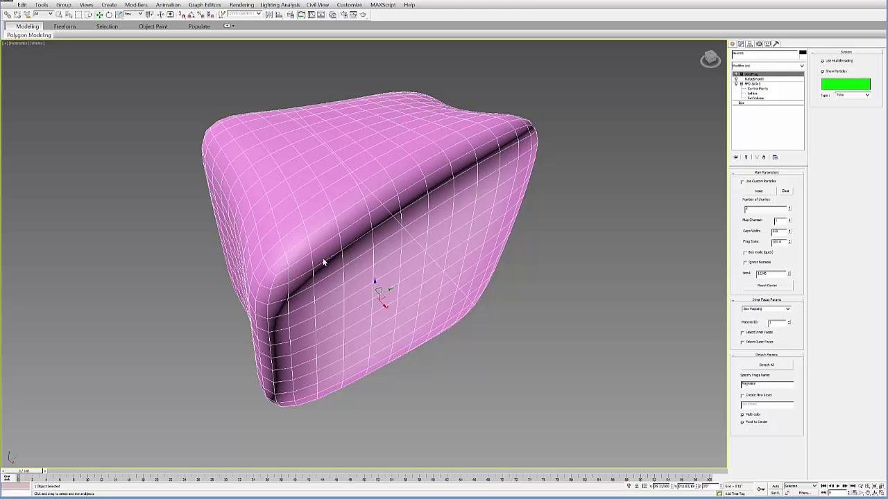
# Increase VoroFrag's number of chunks and set the gaps width to 1 to separate the fragments.
pyautogui.keyDown('alt'); pyautogui.moveTo(323, 262); pyautogui.dragTo(324, 262, button='middle'); pyautogui.keyUp('alt')
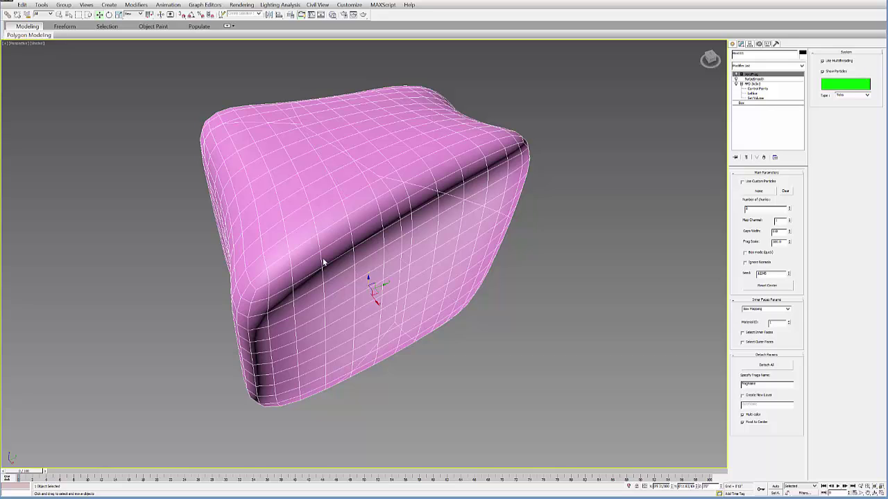
pyautogui.keyDown('alt'); pyautogui.moveTo(322, 262); pyautogui.dragTo(323, 262, button='middle'); pyautogui.keyUp('alt')
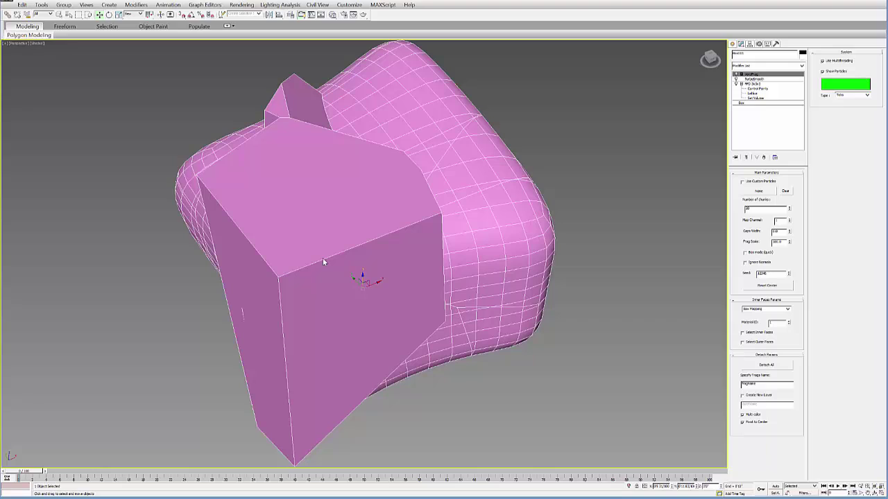
pyautogui.keyDown('alt'); pyautogui.moveTo(323, 263); pyautogui.dragTo(322, 263, button='middle'); pyautogui.keyUp('alt')
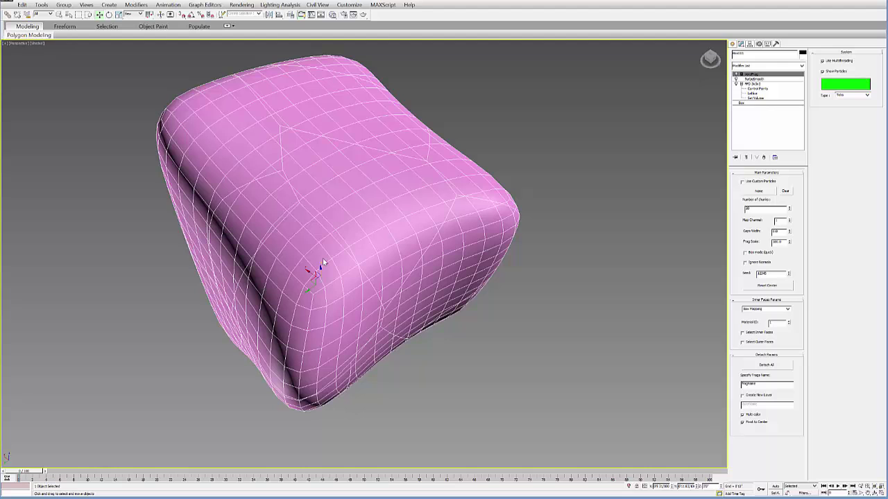
pyautogui.keyDown('alt'); pyautogui.moveTo(323, 264); pyautogui.dragTo(323, 262, button='middle'); pyautogui.keyUp('alt')
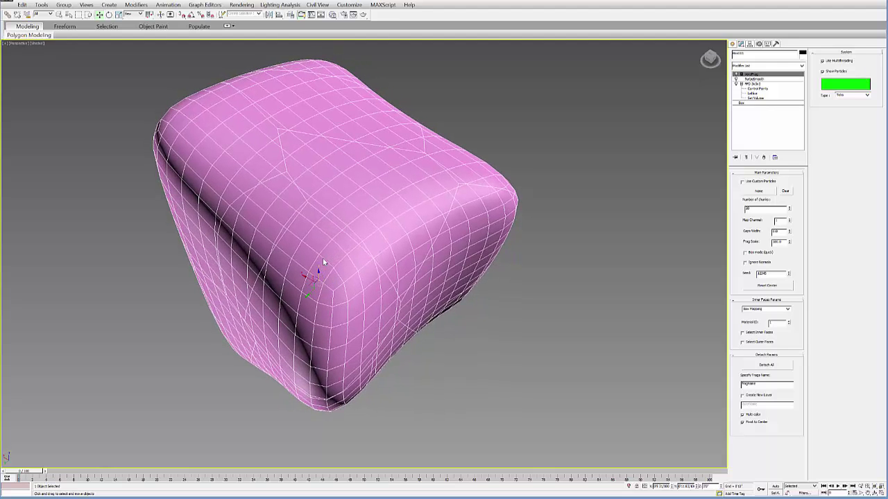
pyautogui.doubleClick(775, 232)
pyautogui.write('1')
pyautogui.press('Return')
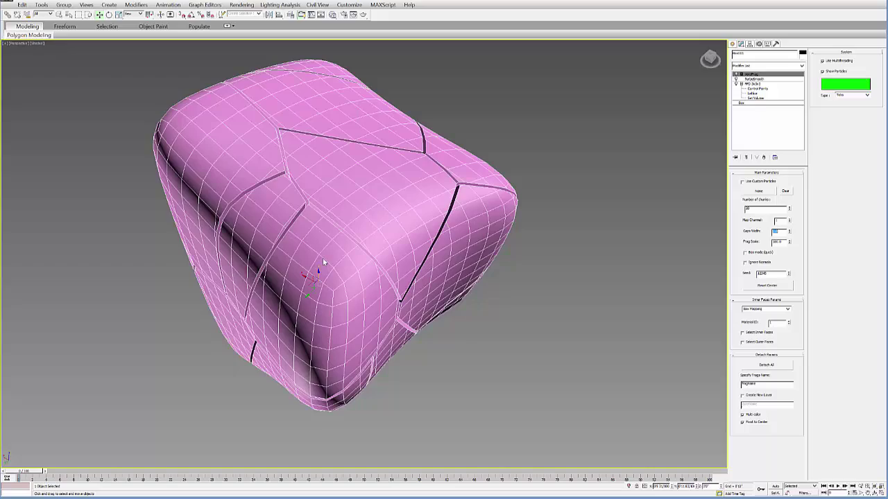
# Add an Edit Poly modifier above VoroFrag and switch to its Element sub-object level.
pyautogui.keyDown('alt'); pyautogui.moveTo(323, 263); pyautogui.dragTo(322, 262, button='middle'); pyautogui.keyUp('alt')
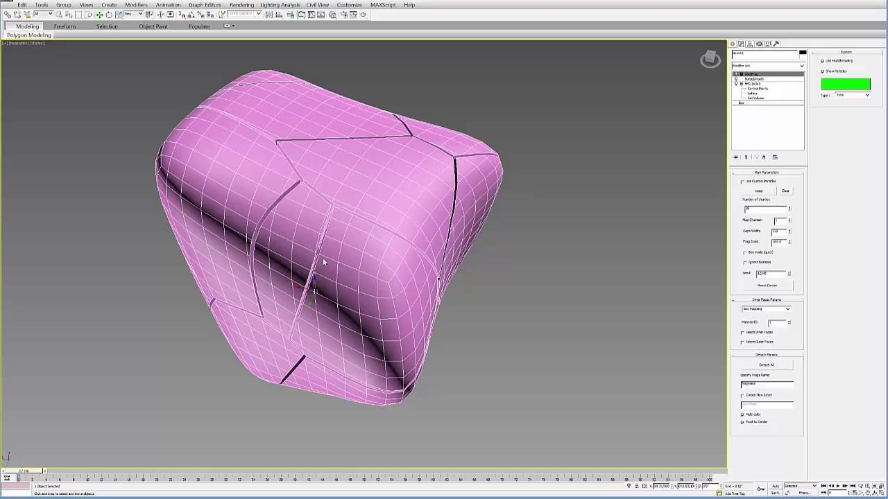
pyautogui.click(800, 66)
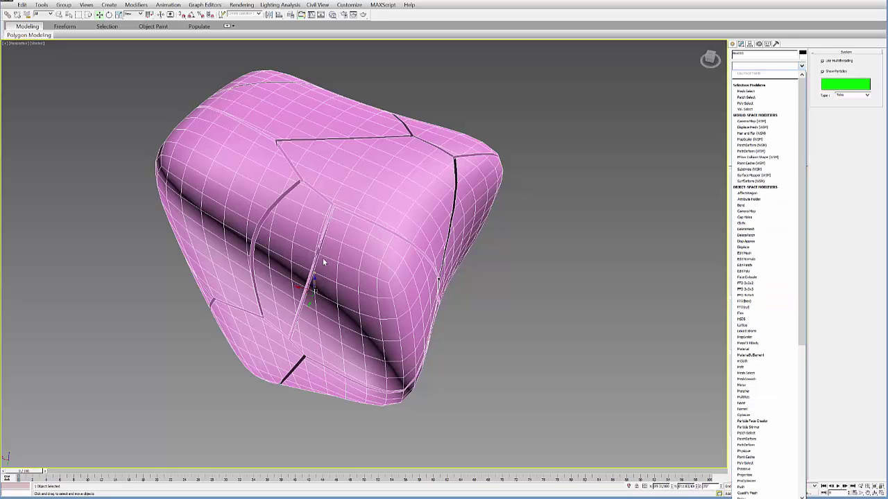
pyautogui.click(743, 271)
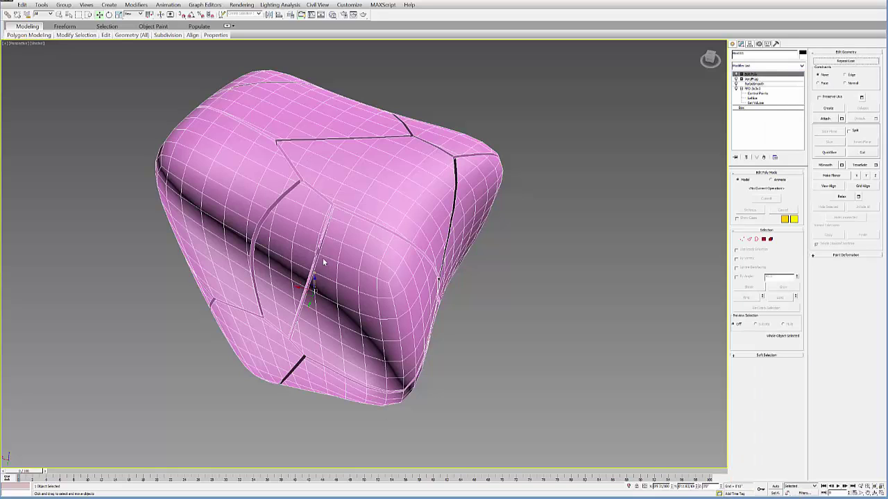
pyautogui.click(753, 98)
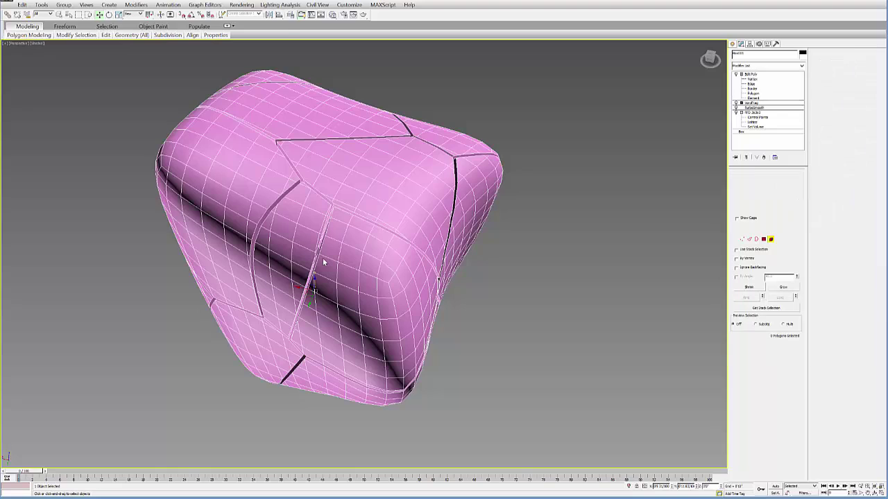
# Delete several individual fragments from different sides of the fractured rock, leave Element level and inspect the inner faces.
pyautogui.click(375, 197)
pyautogui.keyDown('alt'); pyautogui.moveTo(374, 197); pyautogui.dragTo(416, 118, button='middle'); pyautogui.keyUp('alt')
pyautogui.keyDown('ctrl'); pyautogui.click(326, 360); pyautogui.keyUp('ctrl')
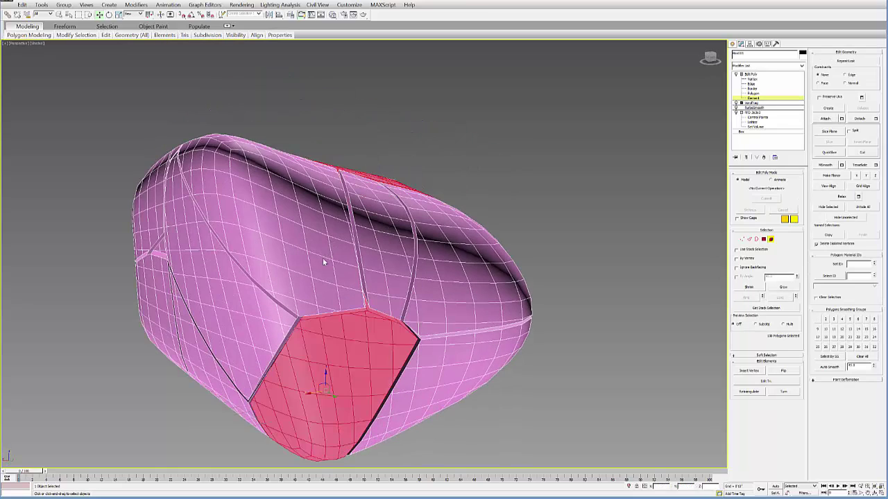
pyautogui.press('Delete')
pyautogui.keyDown('alt'); pyautogui.moveTo(324, 262); pyautogui.dragTo(323, 262, button='middle'); pyautogui.keyUp('alt')
pyautogui.click(324, 262)
pyautogui.press('Delete')
pyautogui.press('5')
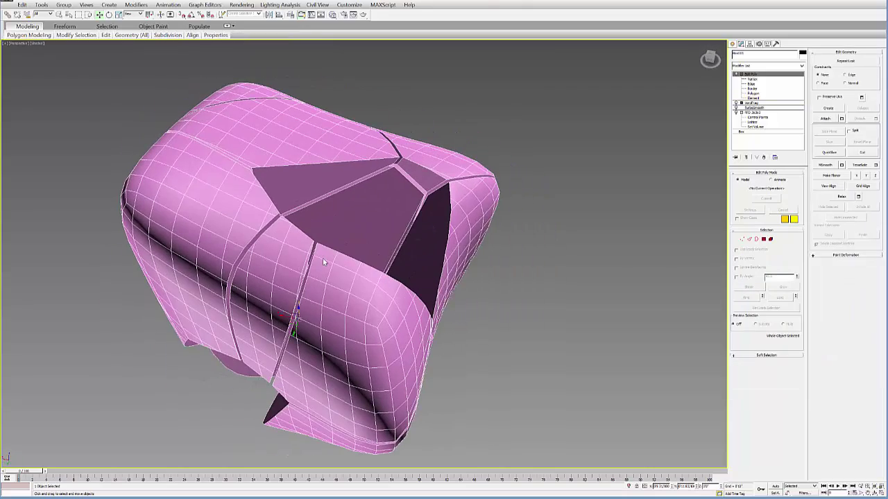
pyautogui.keyDown('alt'); pyautogui.moveTo(323, 262); pyautogui.dragTo(323, 262, button='middle'); pyautogui.keyUp('alt')
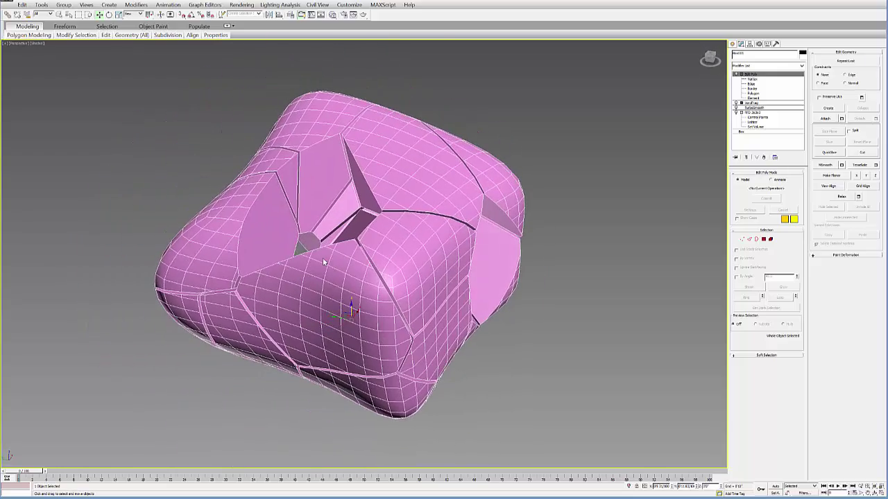
# Return to the VoroFrag modifier in the stack and detach all chunks as separate multi-colored objects.
pyautogui.press('Down')
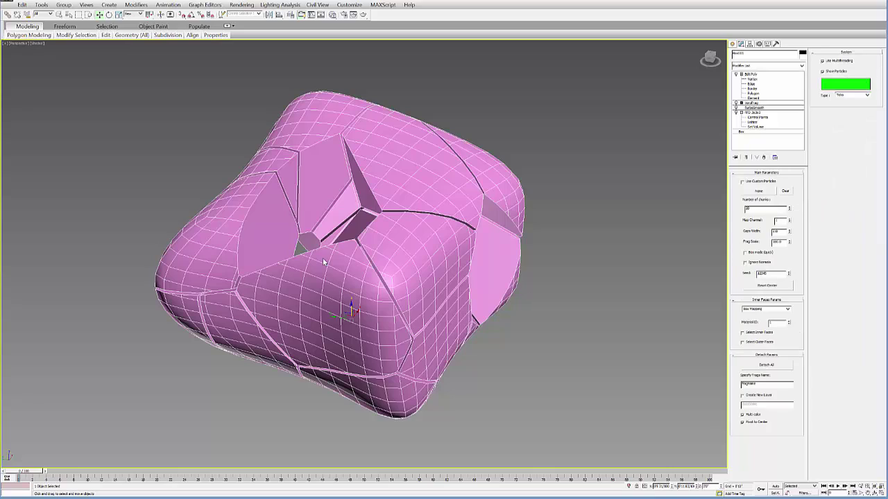
pyautogui.keyDown('alt'); pyautogui.moveTo(323, 262); pyautogui.dragTo(324, 262, button='middle'); pyautogui.keyUp('alt')
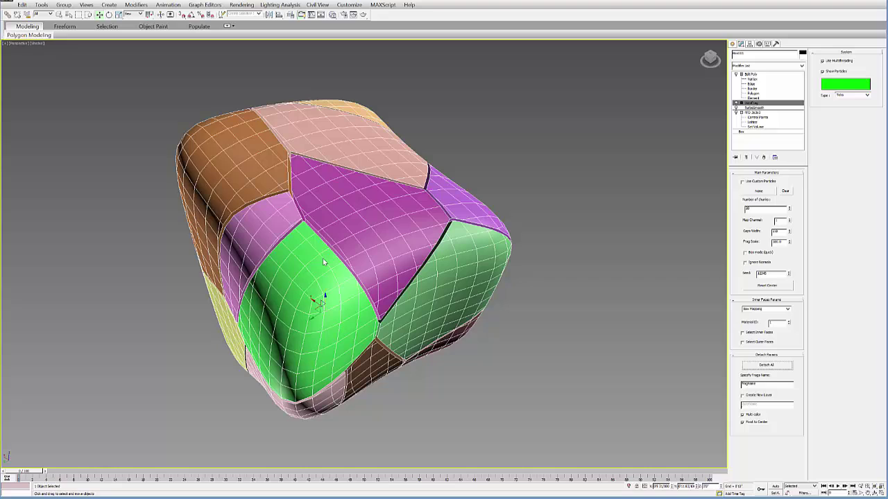